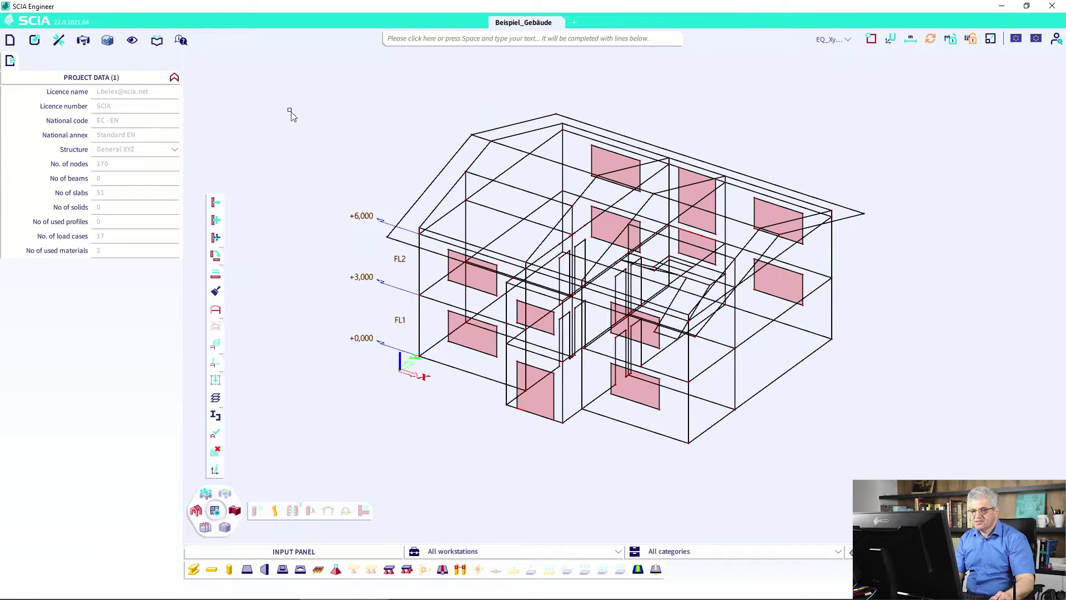
- In Global UI settings, set Rendering to Hardware OpenGL and keep Hardware multisampling antialiasing
click(133, 40)
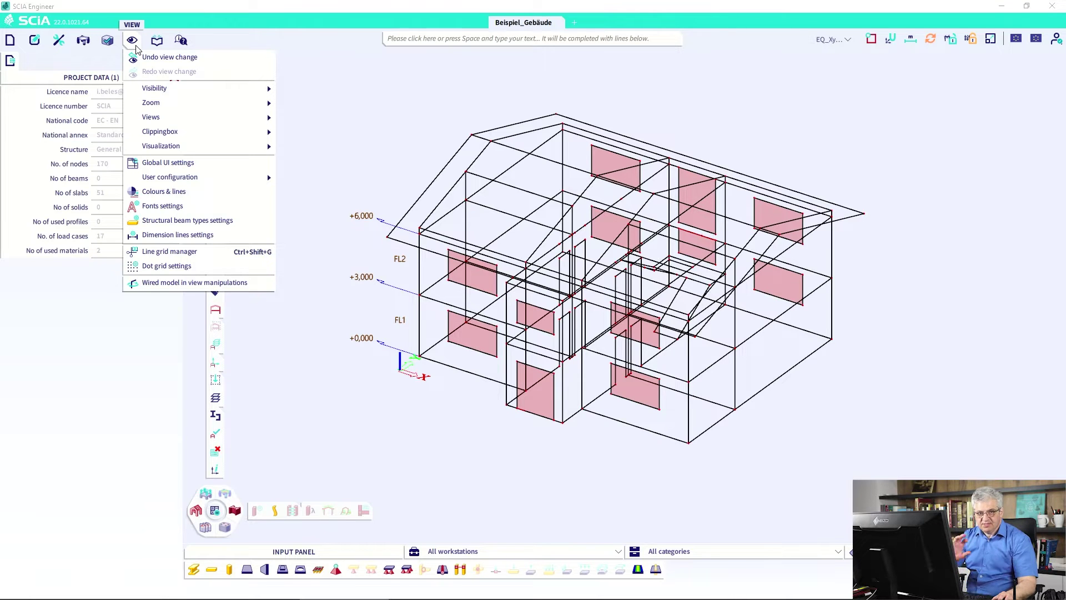
click(173, 162)
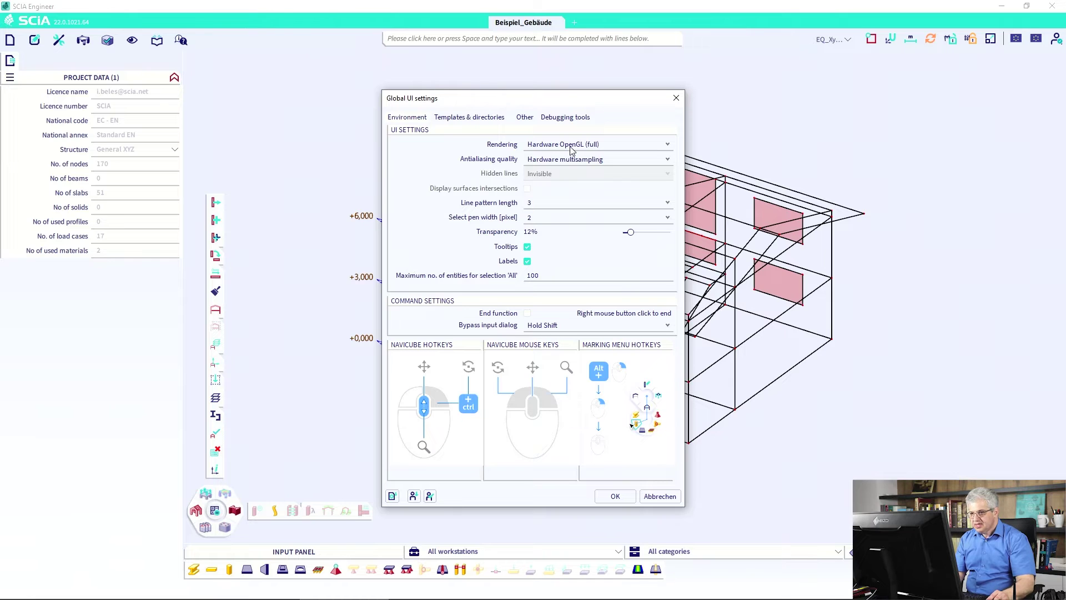
click(564, 145)
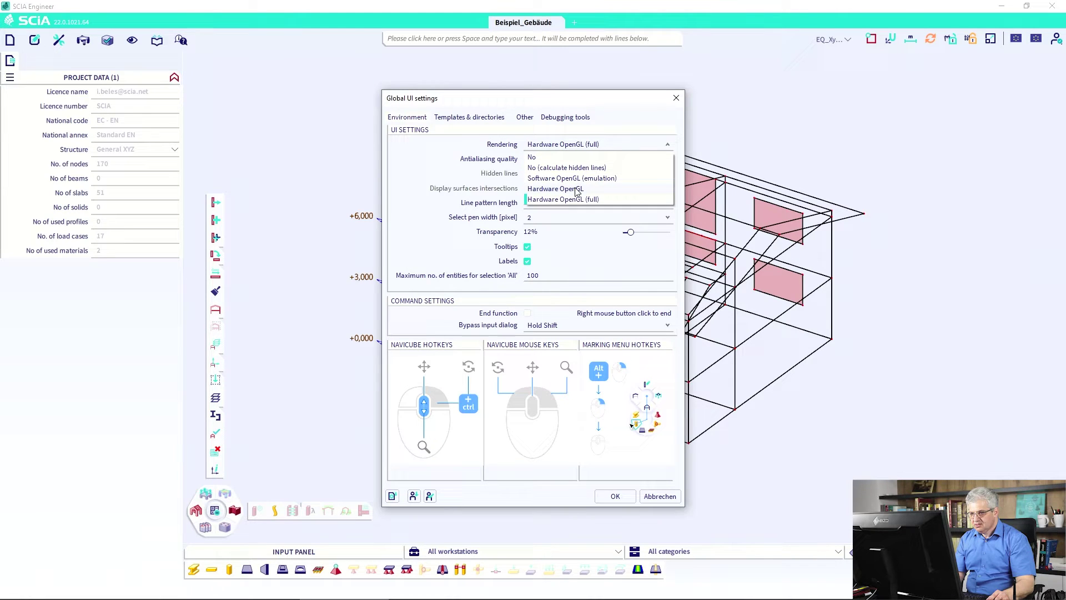
click(575, 189)
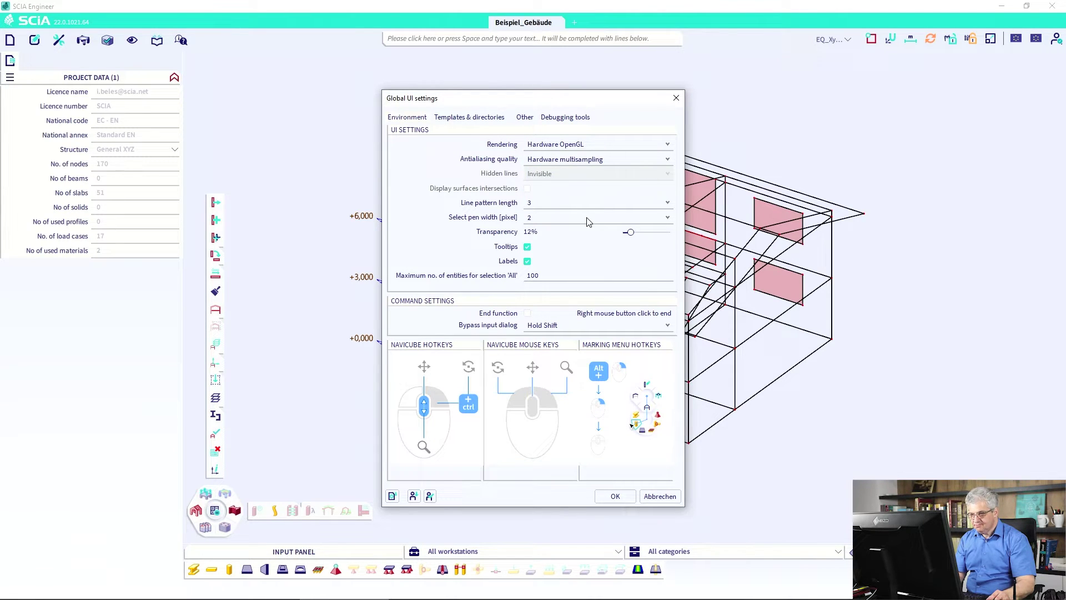
click(555, 160)
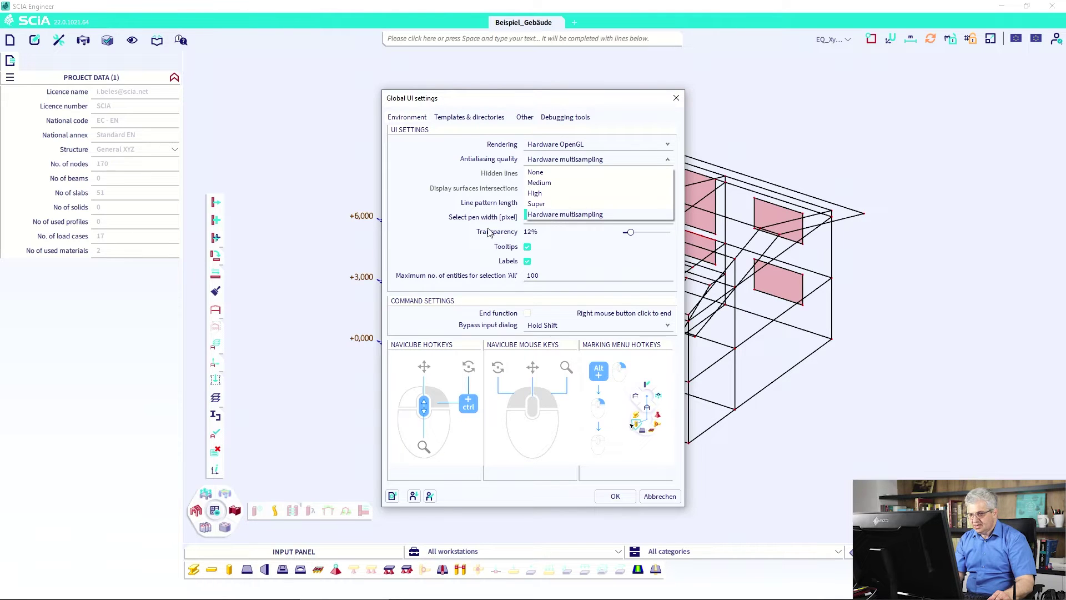
click(453, 240)
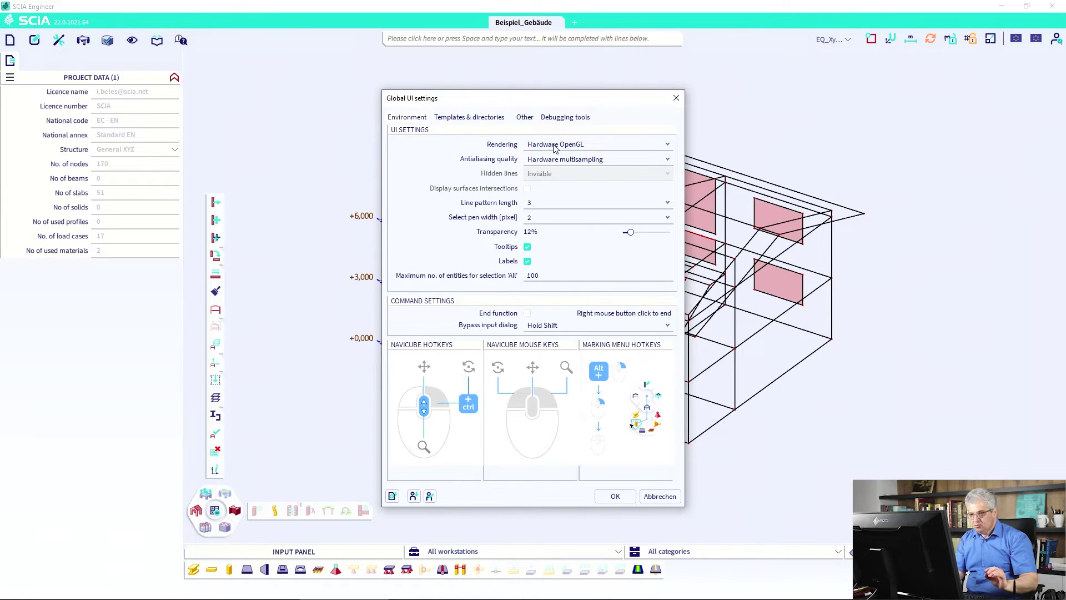
click(616, 497)
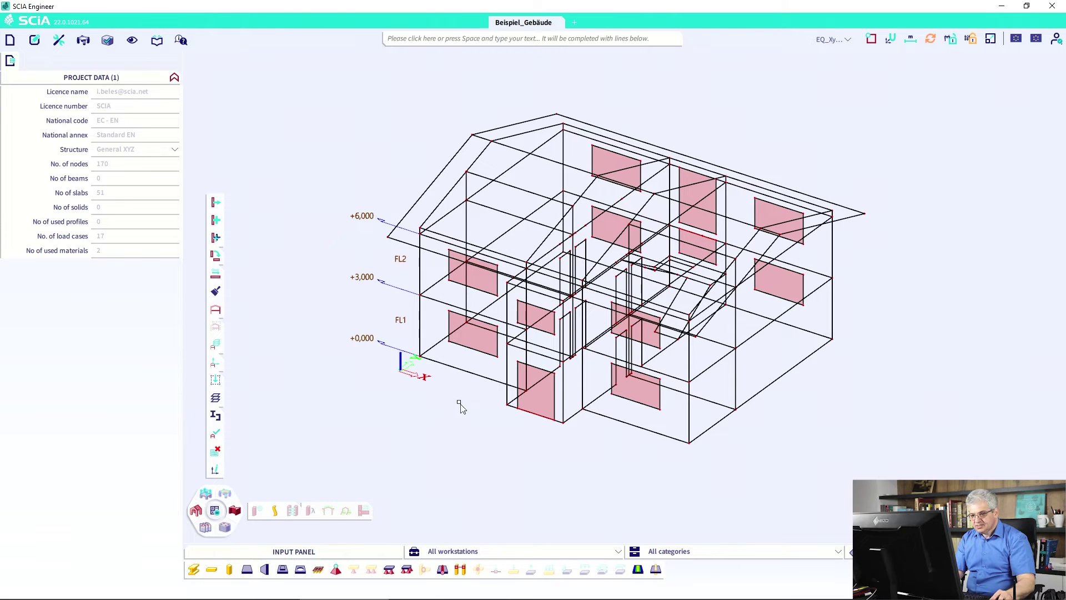
- Orbit the house, window-select three ground-floor walls to inspect their highlight, then deselect them
mouse_move(461, 402)
ctrl+right_down()
mouse_move(464, 386)
mouse_move(460, 404)
ctrl+right_up()
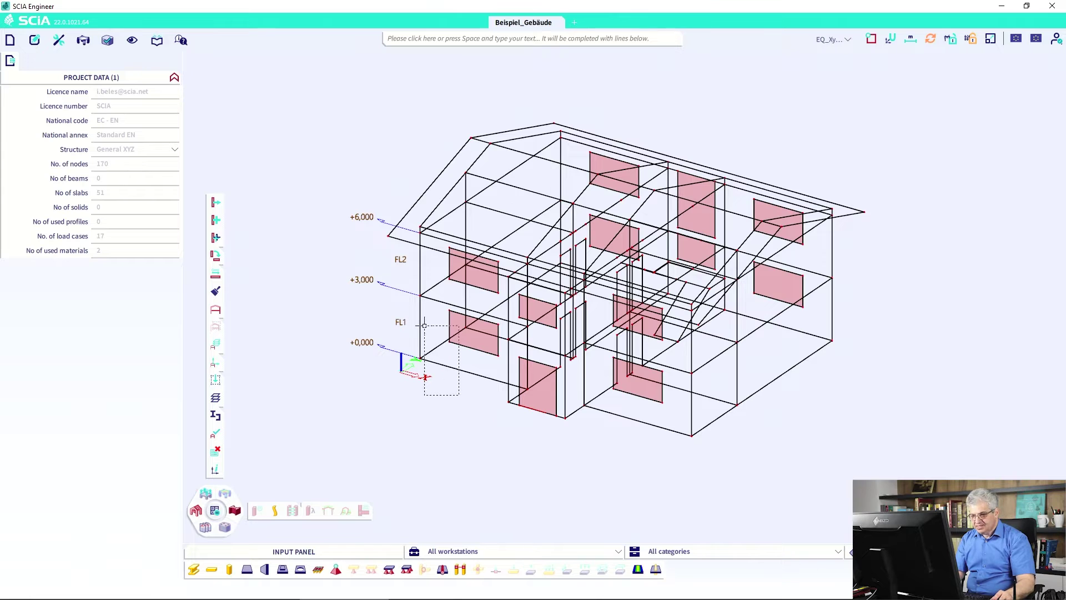
drag(418, 321, 476, 452)
ctrl+right_drag(443, 392, 448, 395)
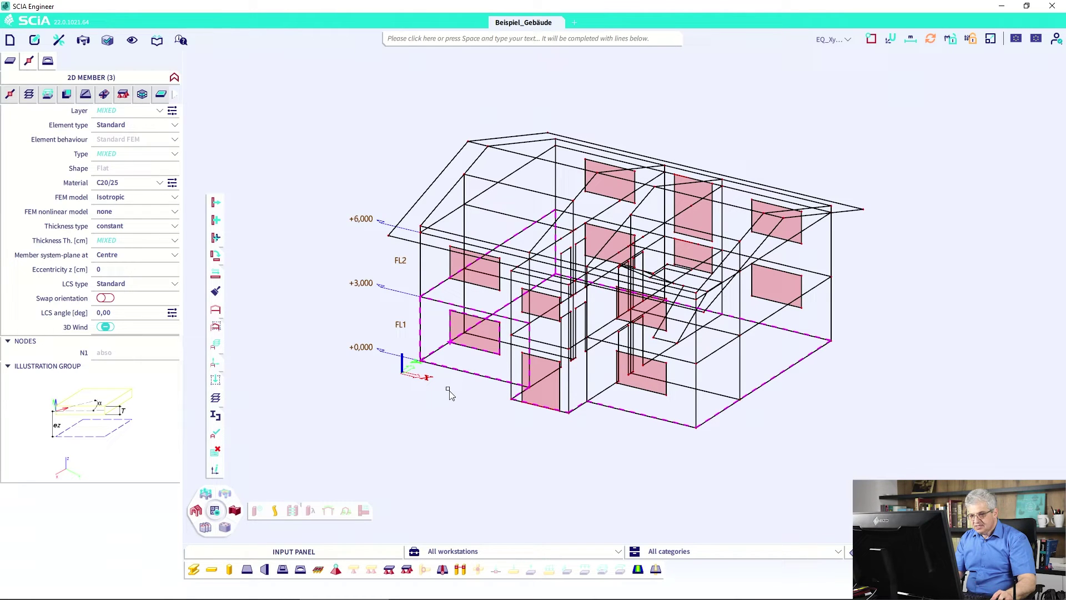
key(Escape)
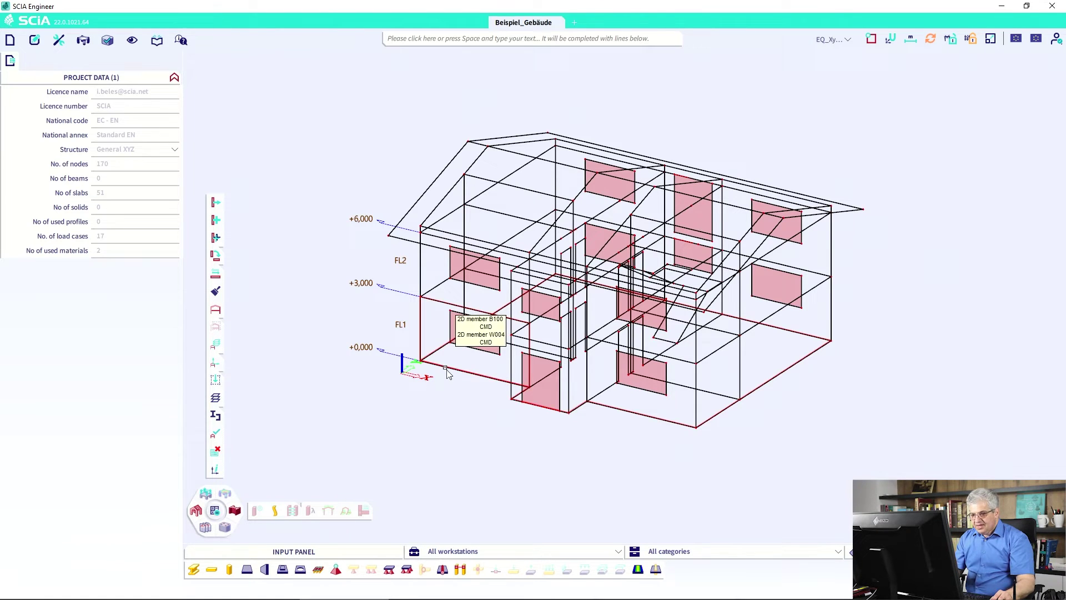
click(447, 371)
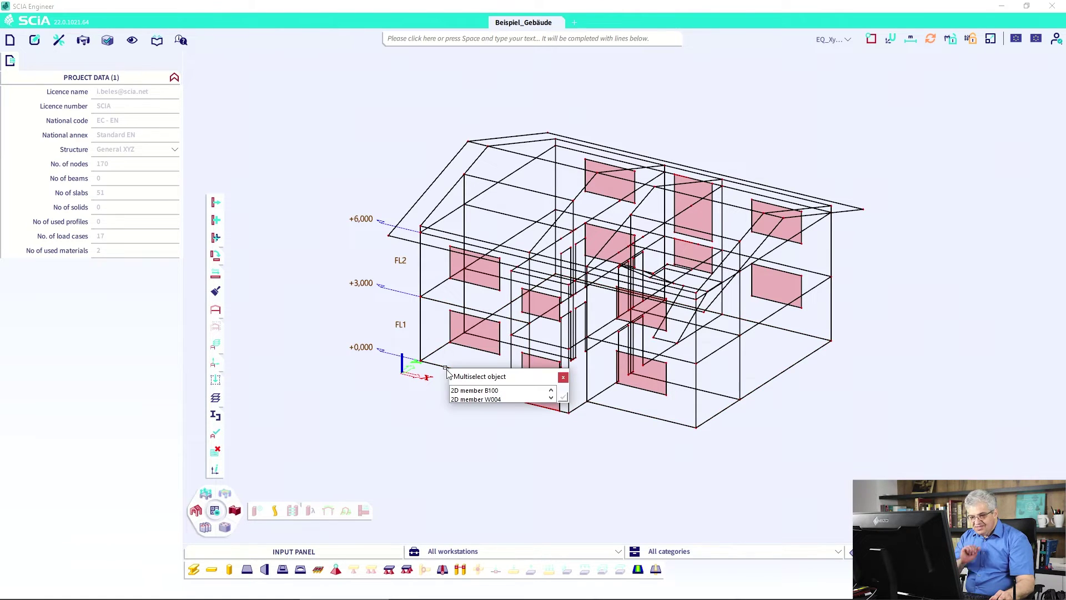
click(468, 400)
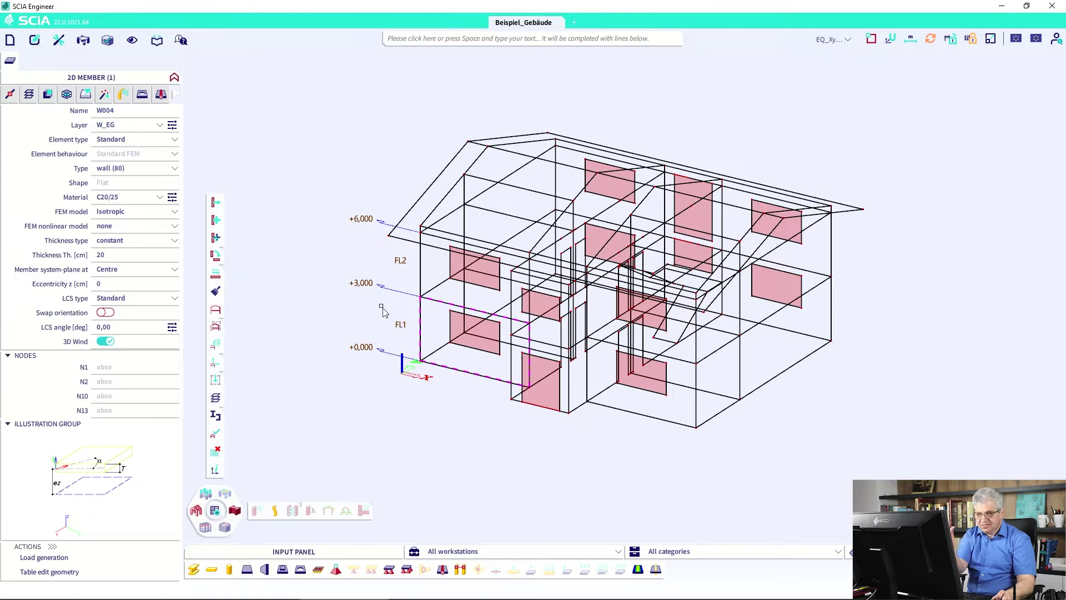
key(Escape)
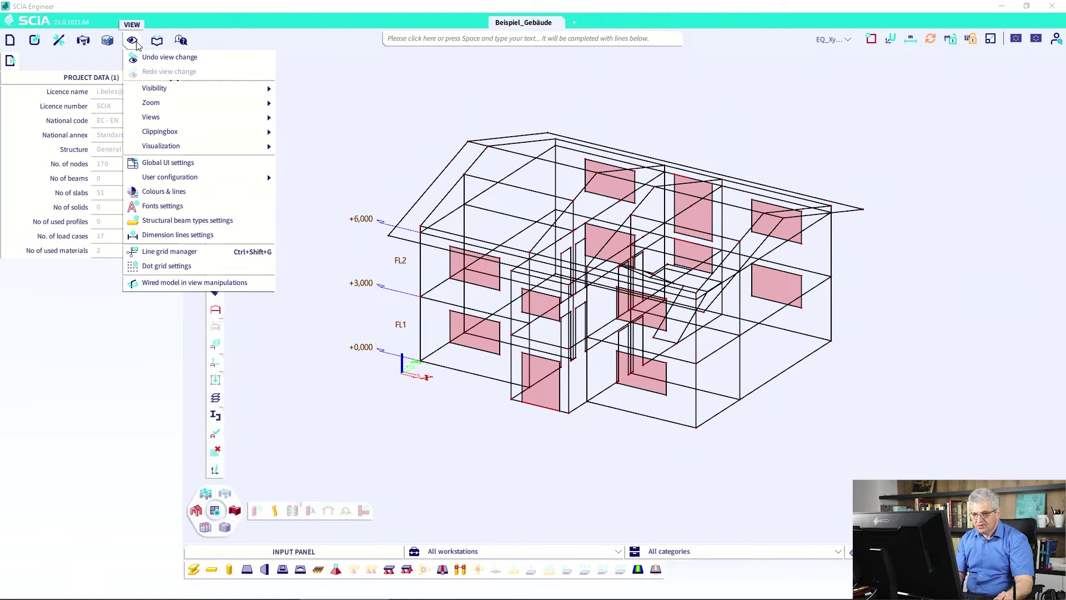
click(437, 329)
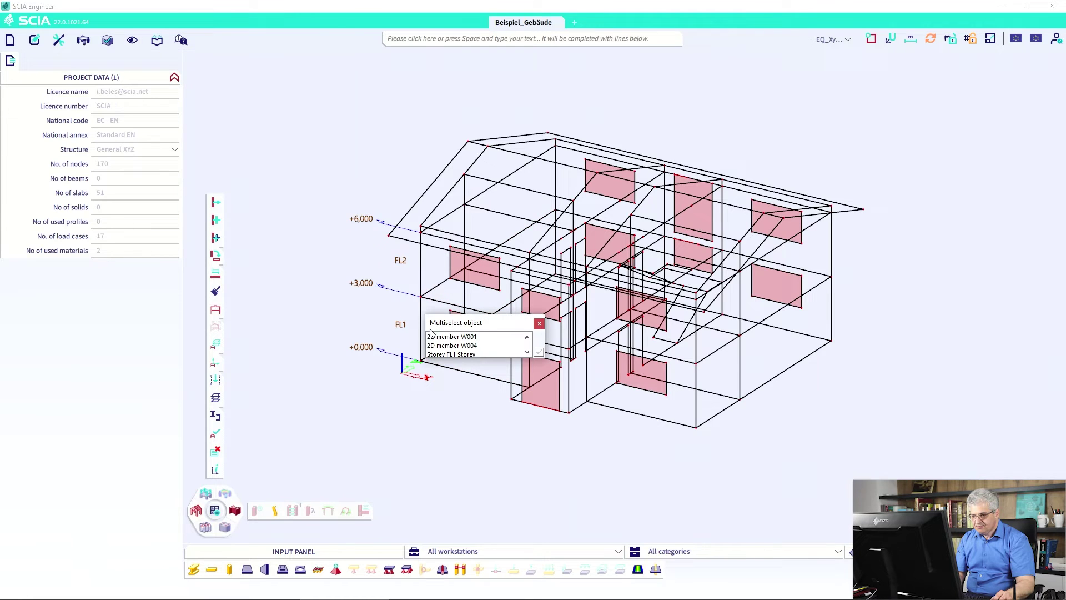
click(451, 345)
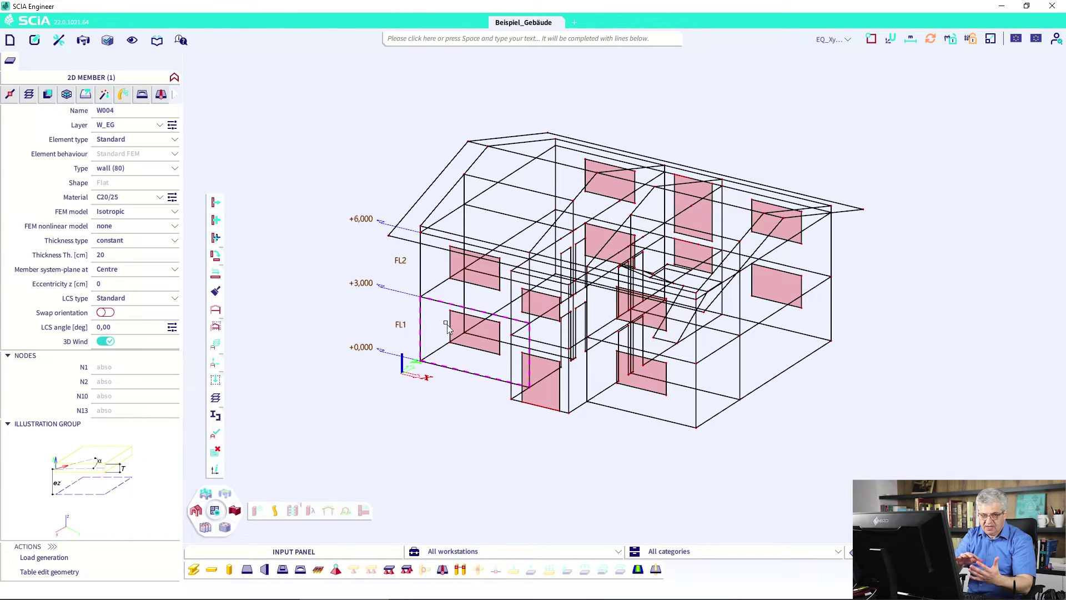
- In Colours & lines, give Member system line a thinner pixel width
key(Escape)
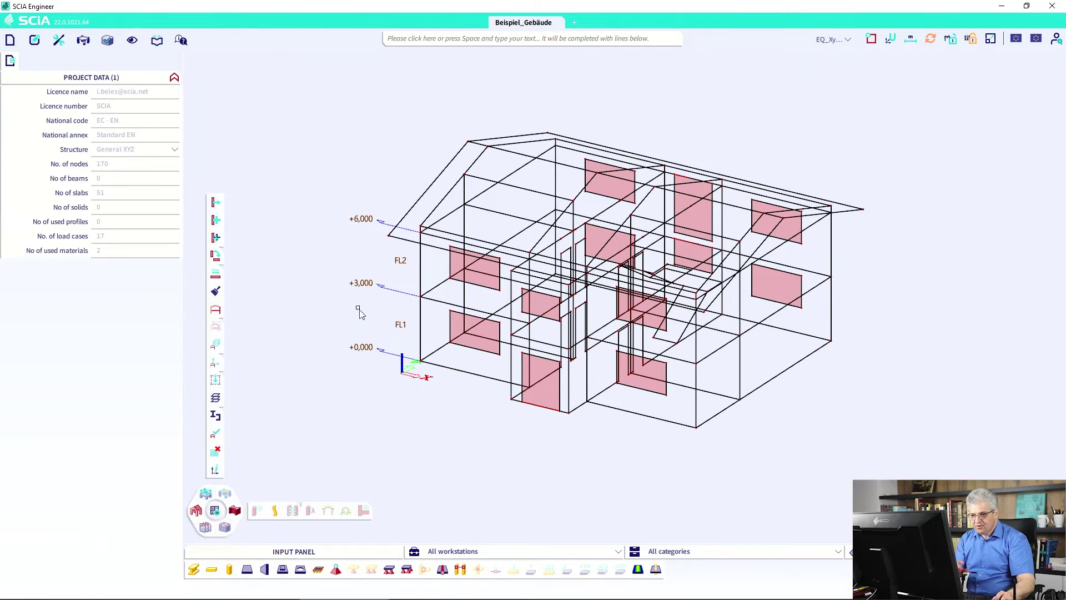
click(132, 40)
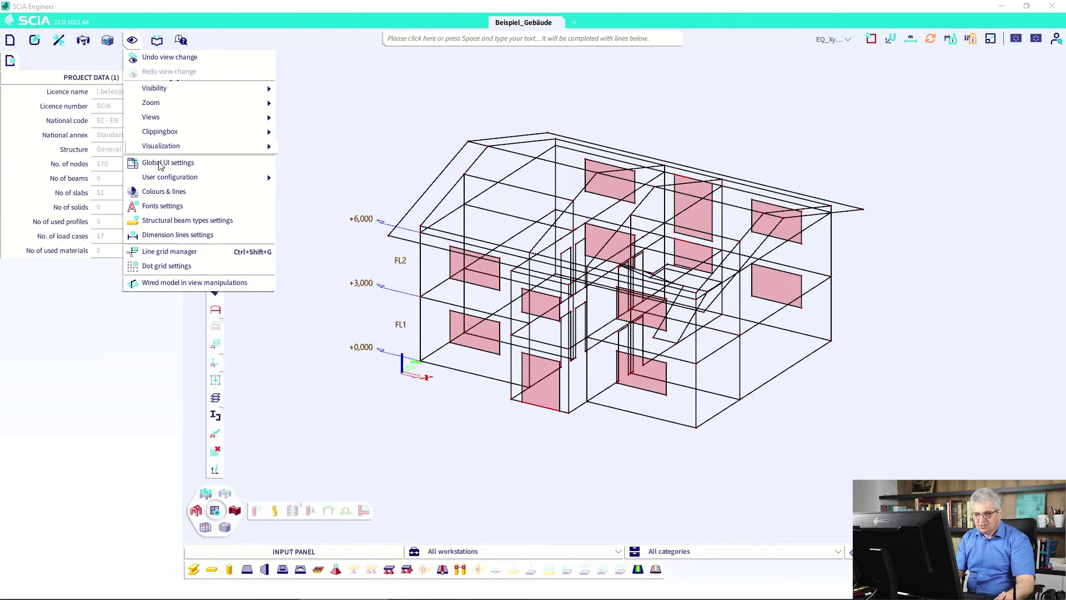
click(164, 195)
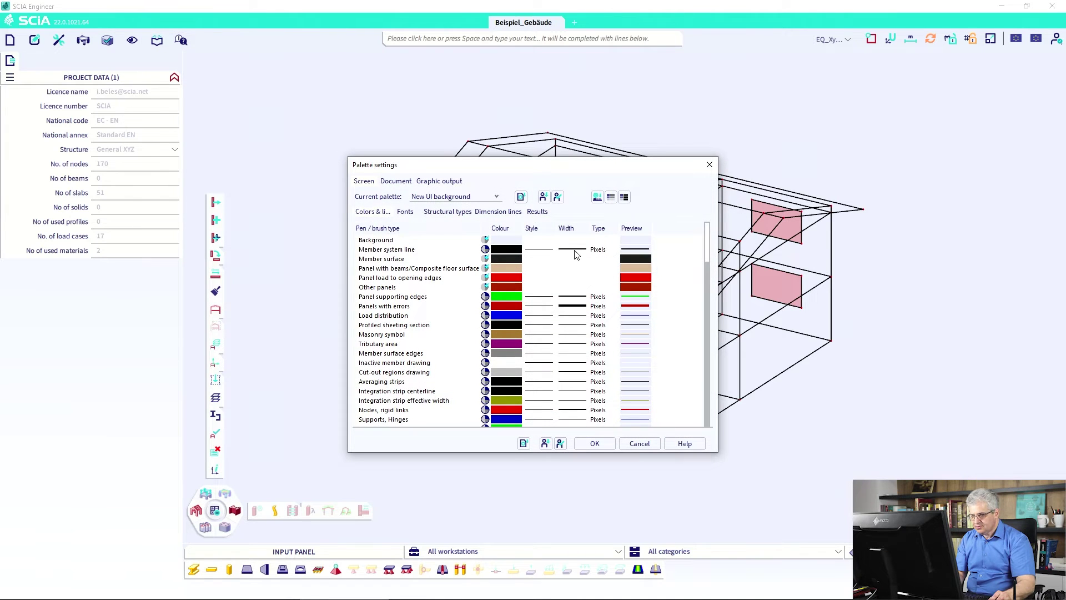
click(575, 251)
click(585, 249)
click(573, 262)
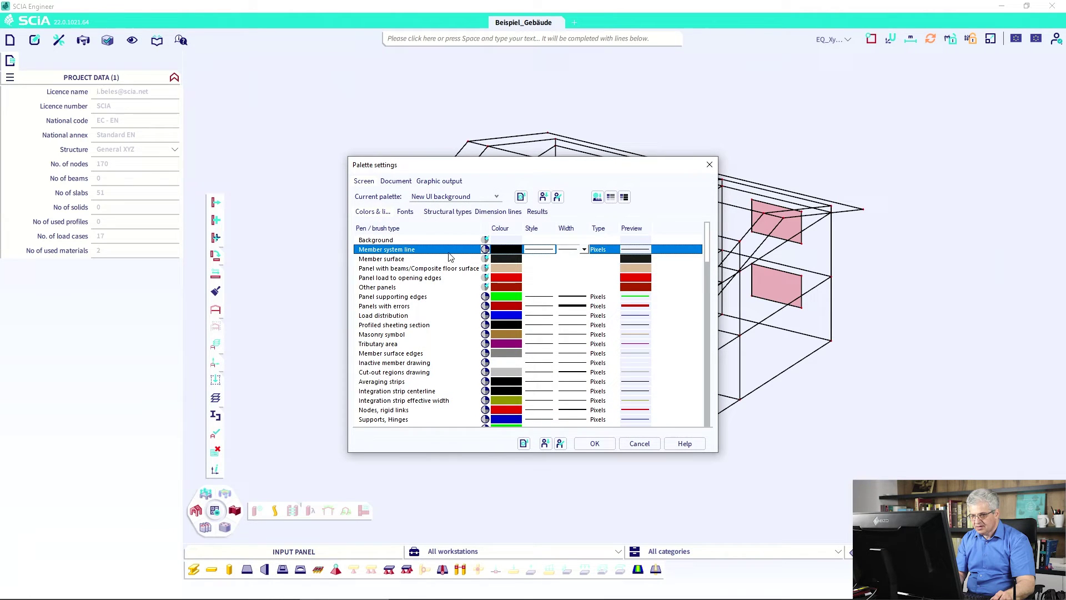
click(594, 443)
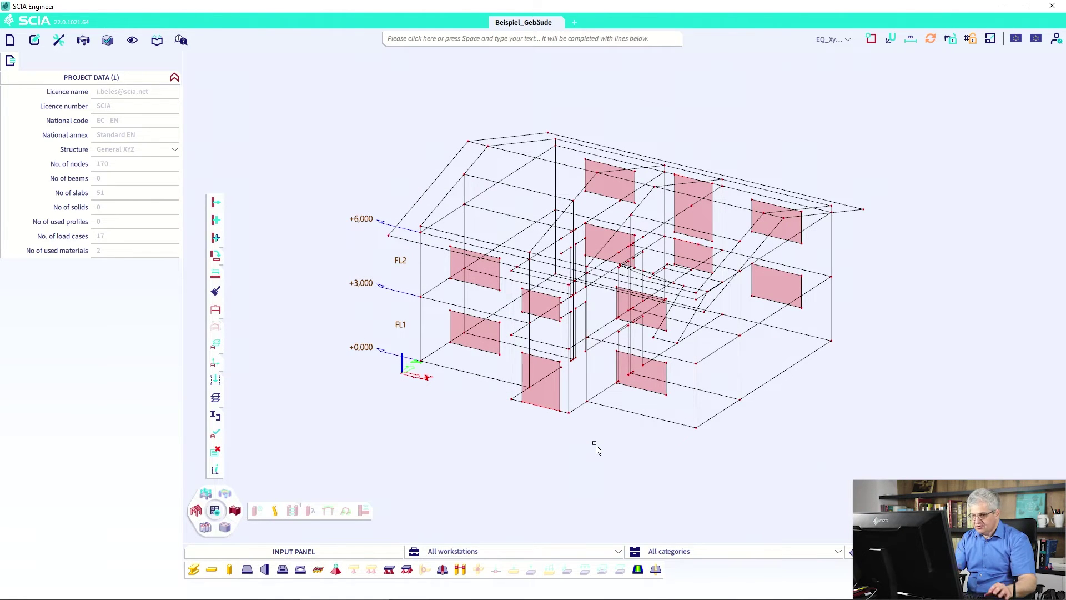
- Select wall W004 from the overlapping members to view its current highlight, then deselect it
click(422, 323)
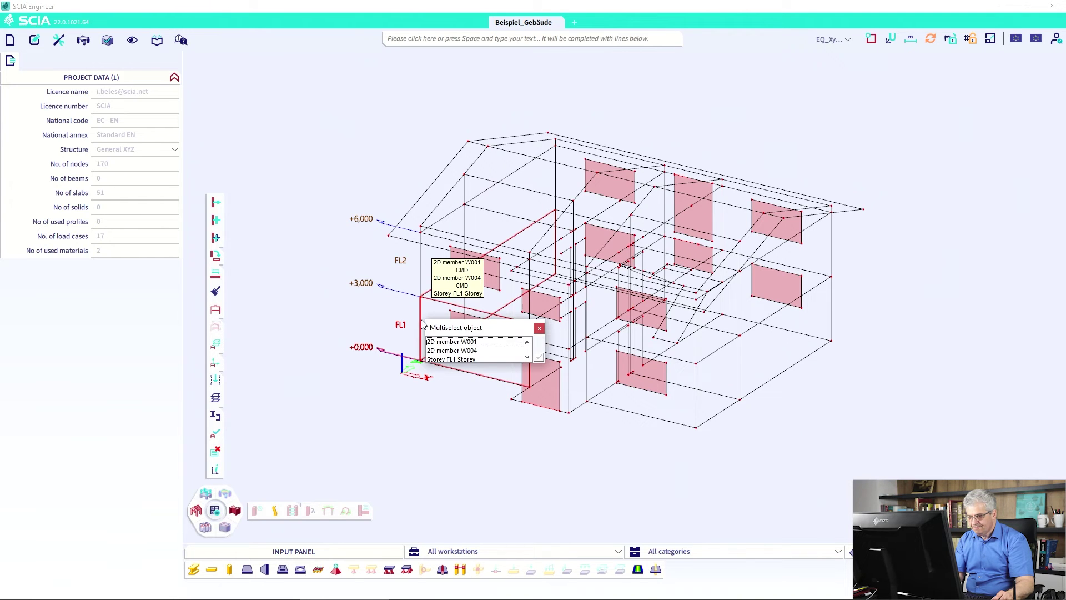
click(445, 350)
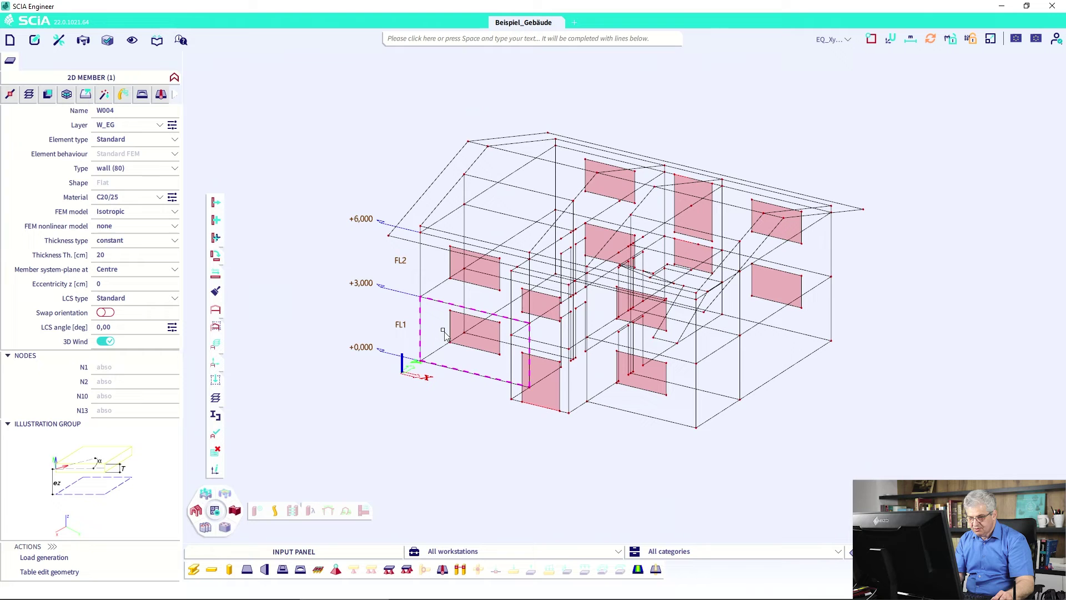
key(Escape)
- Set the selection pen width to 3 pixels, keeping line pattern length 3, in Global UI settings
click(131, 40)
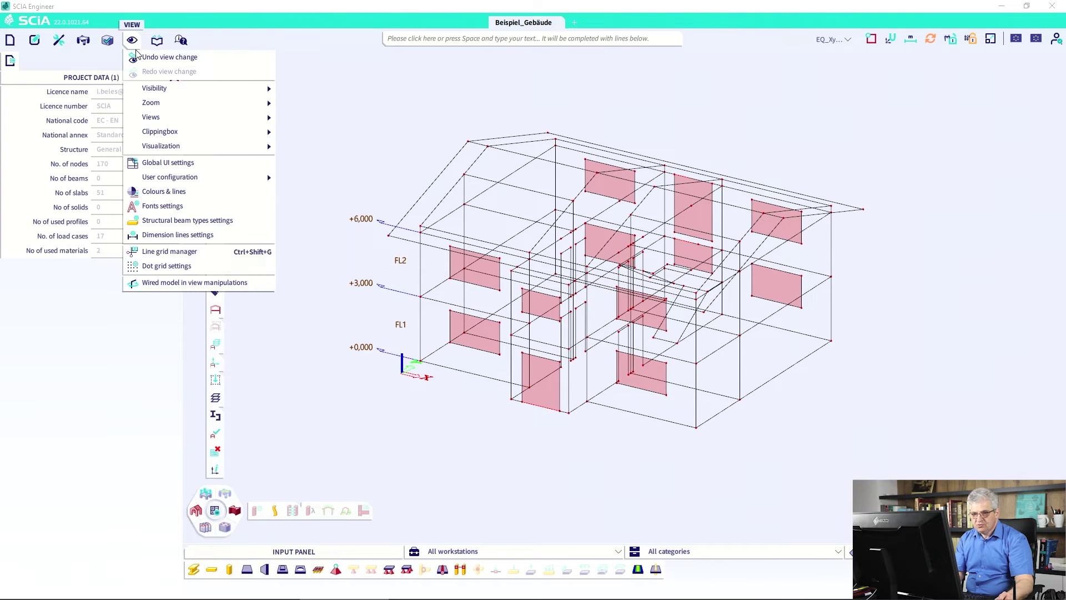
click(167, 162)
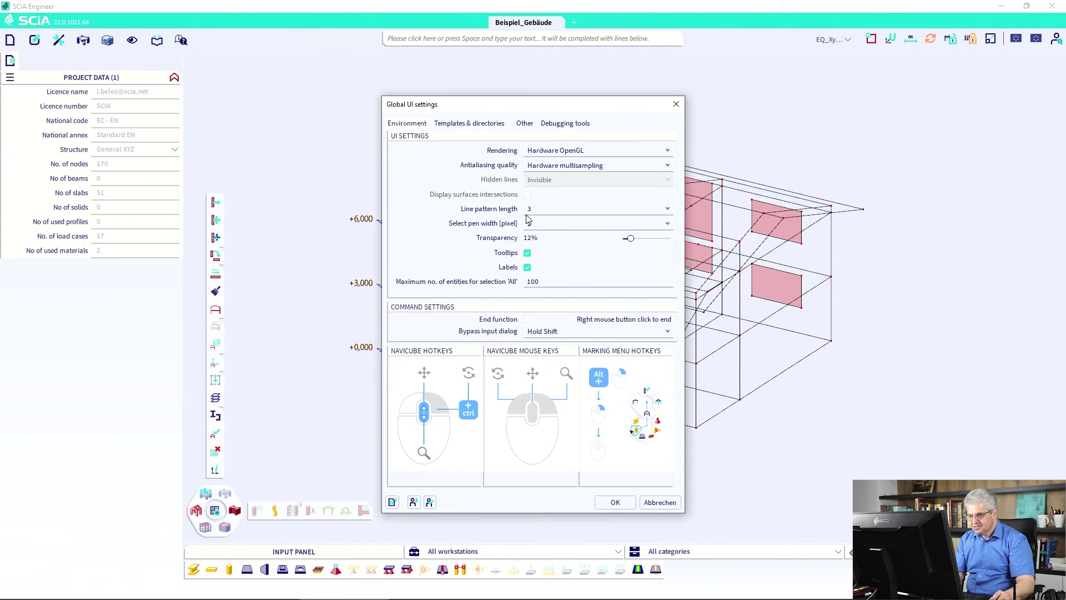
click(541, 224)
click(540, 258)
click(534, 210)
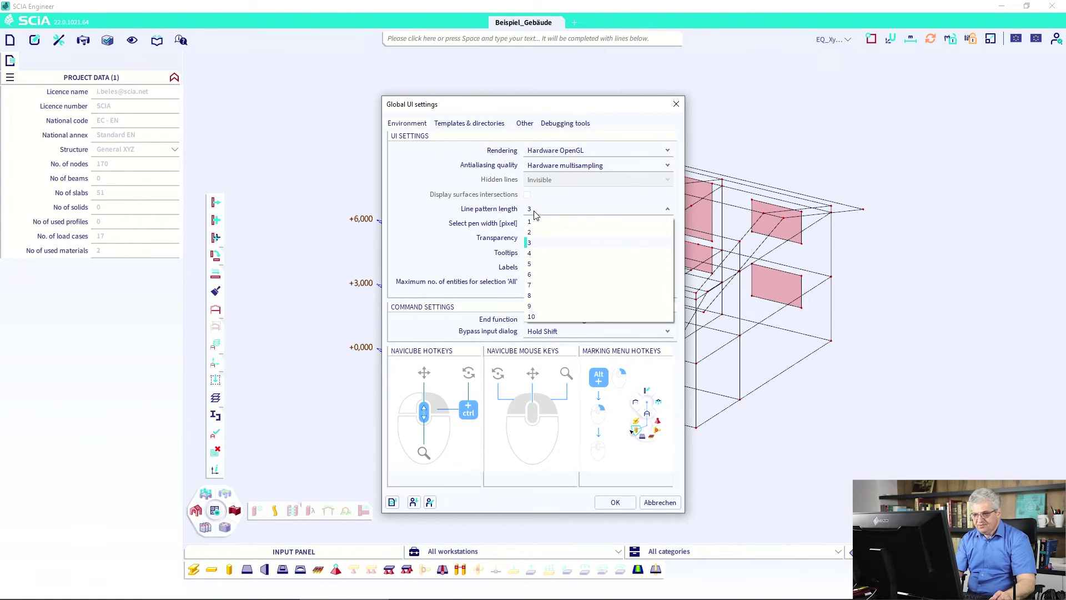
click(534, 211)
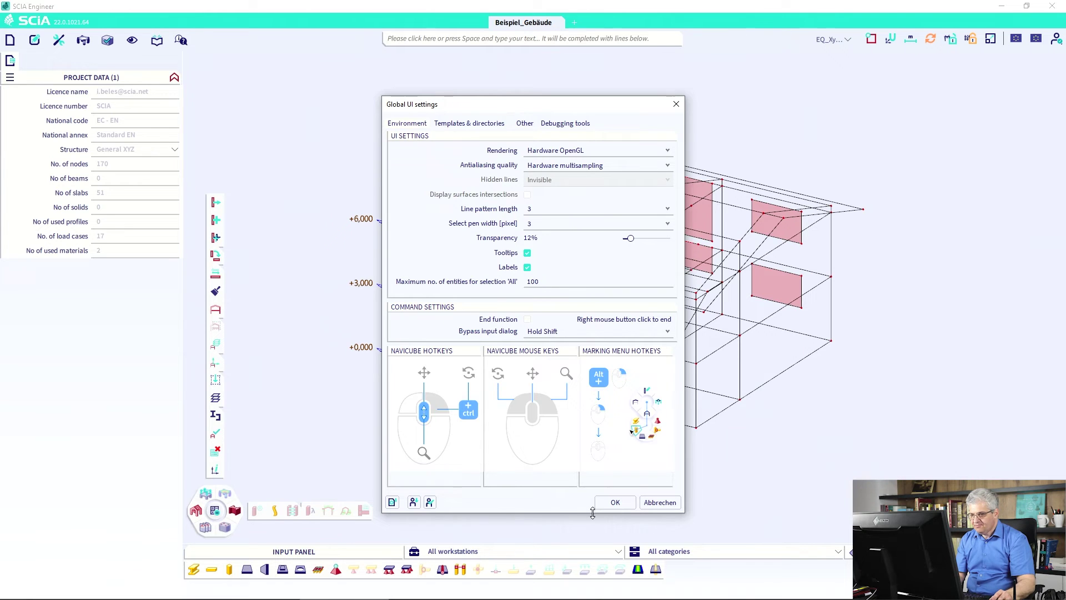
click(615, 503)
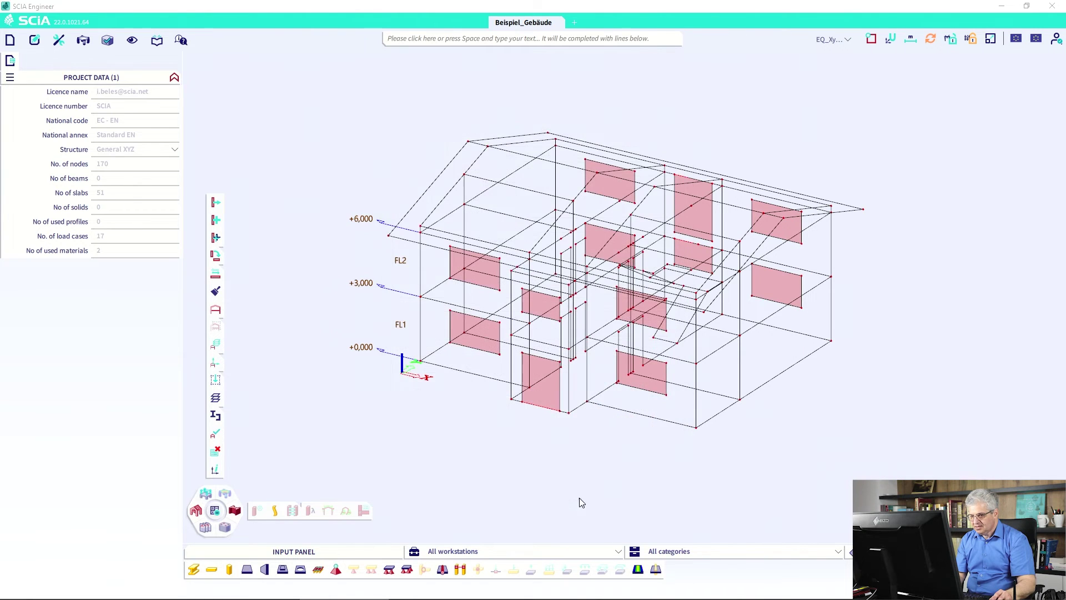
- Select wall W004 again to check its dashed highlight, then clear the selection
click(425, 305)
click(443, 321)
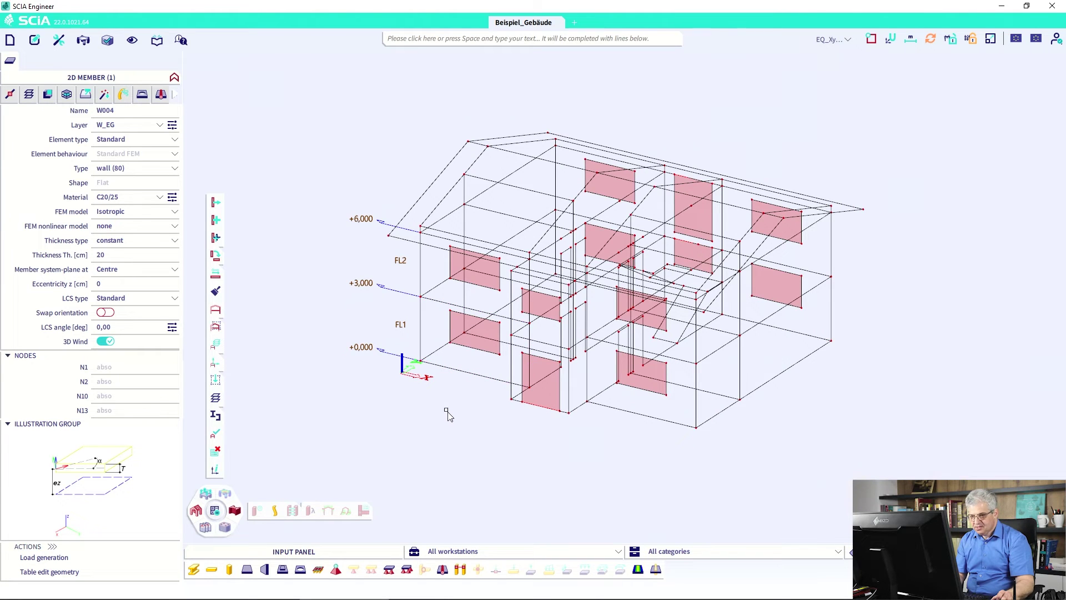
key(Escape)
- Switch rendering to Hardware OpenGL (full) with a 2-pixel pen width, then select wall W004
click(133, 43)
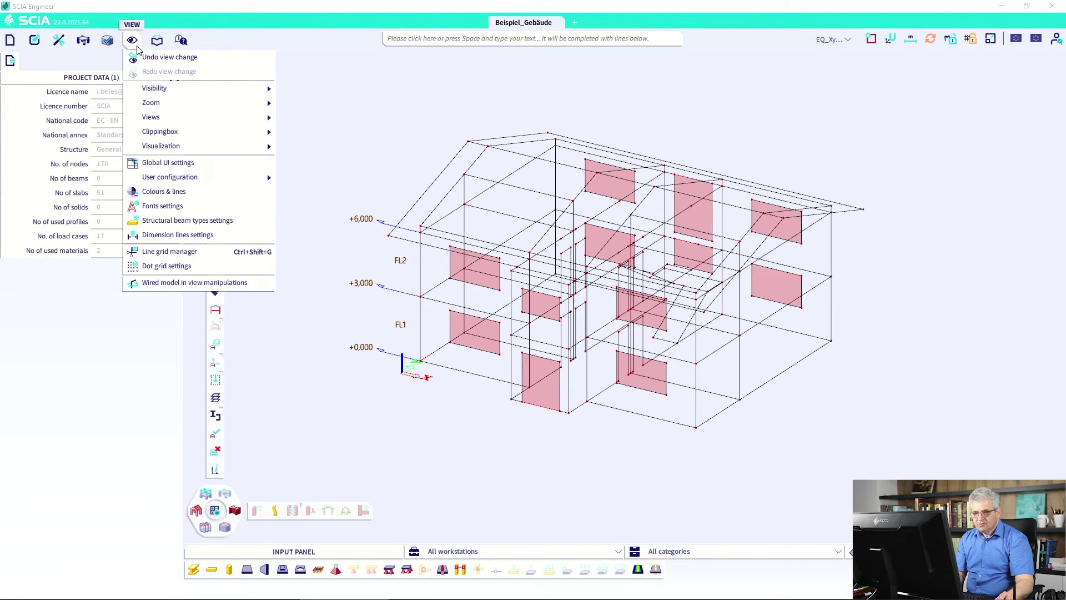
click(168, 163)
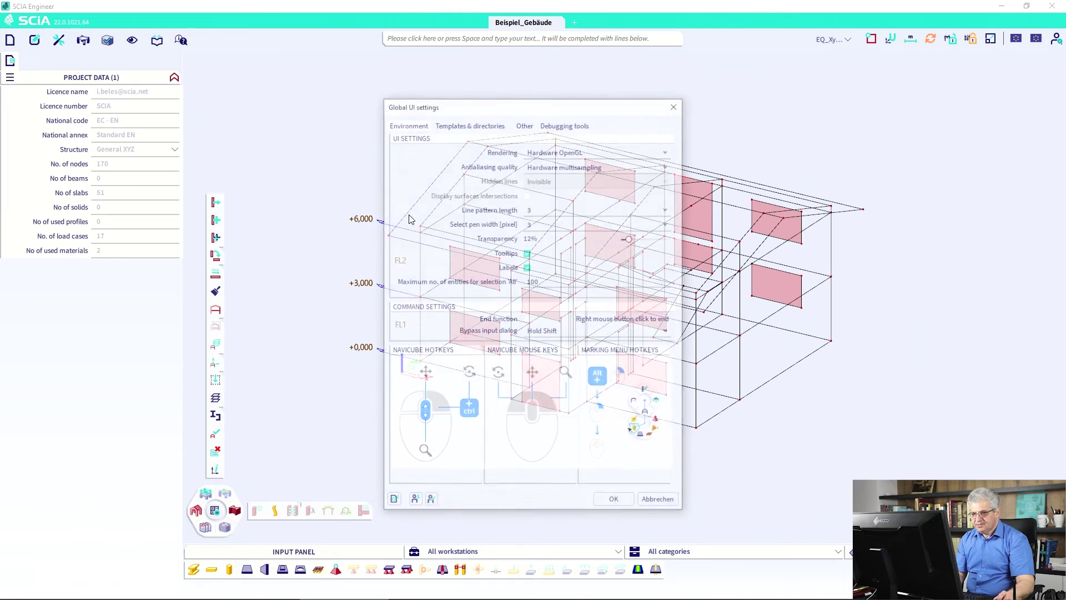
click(564, 153)
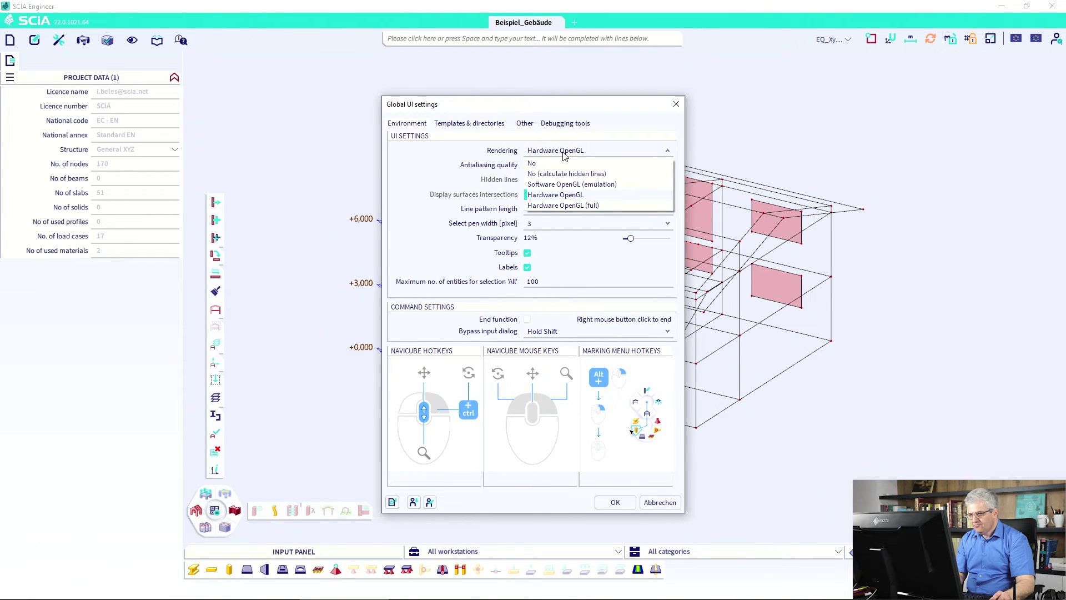
click(569, 206)
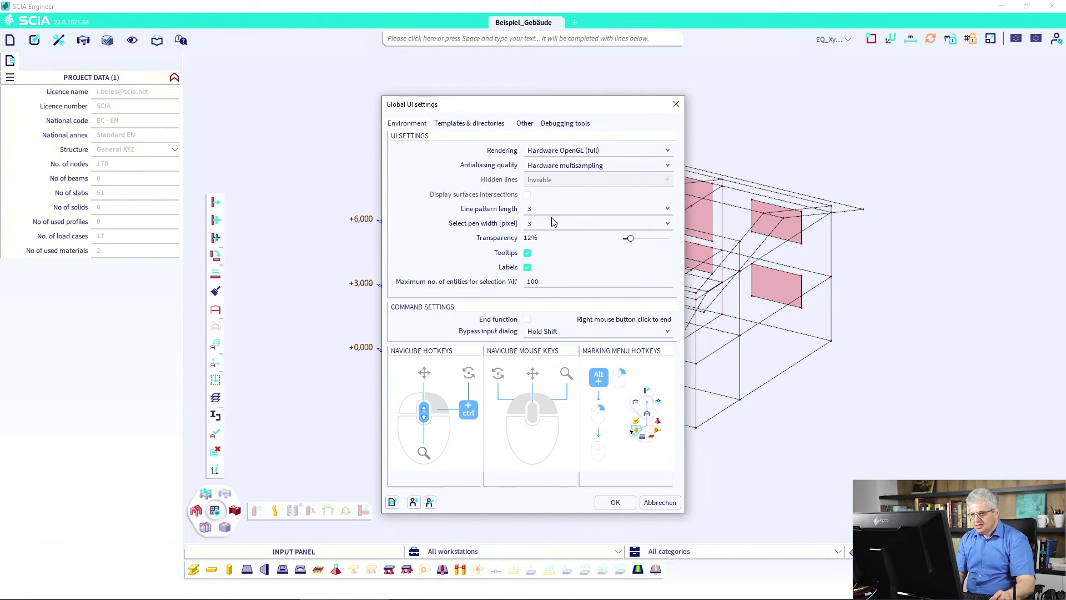
click(550, 224)
click(541, 243)
click(615, 502)
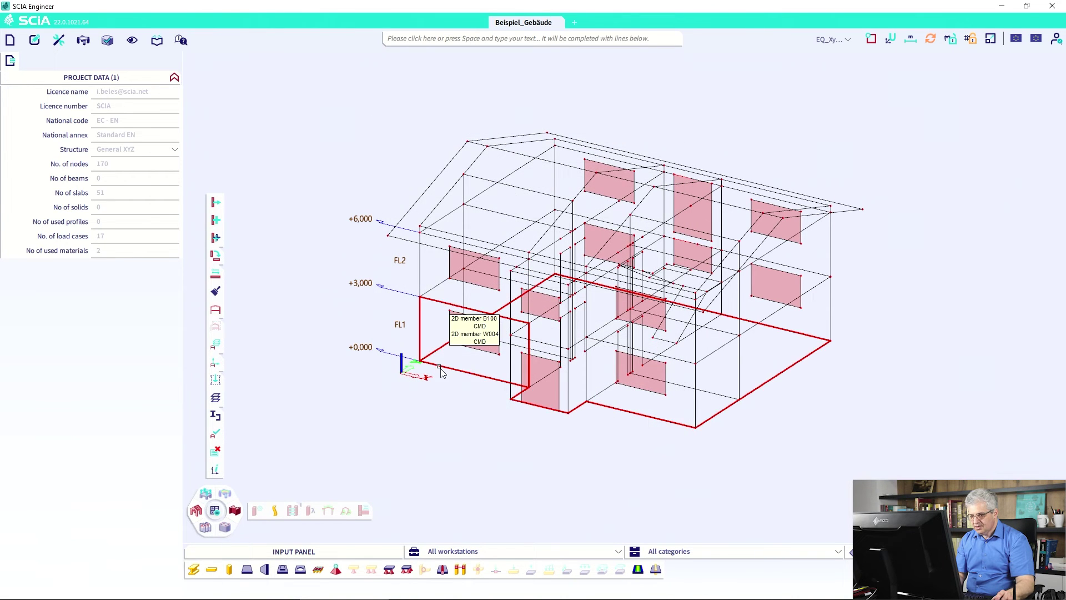
click(440, 374)
click(469, 398)
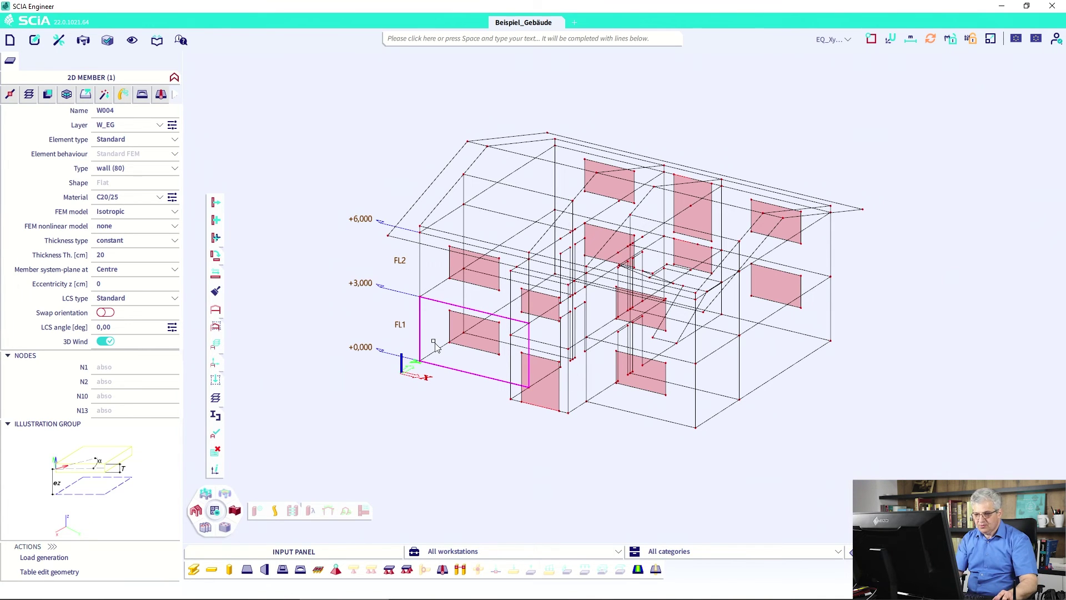
- Raise the selection pen width from 2 to 3 pixels so W004's highlight thickens
click(132, 41)
click(172, 164)
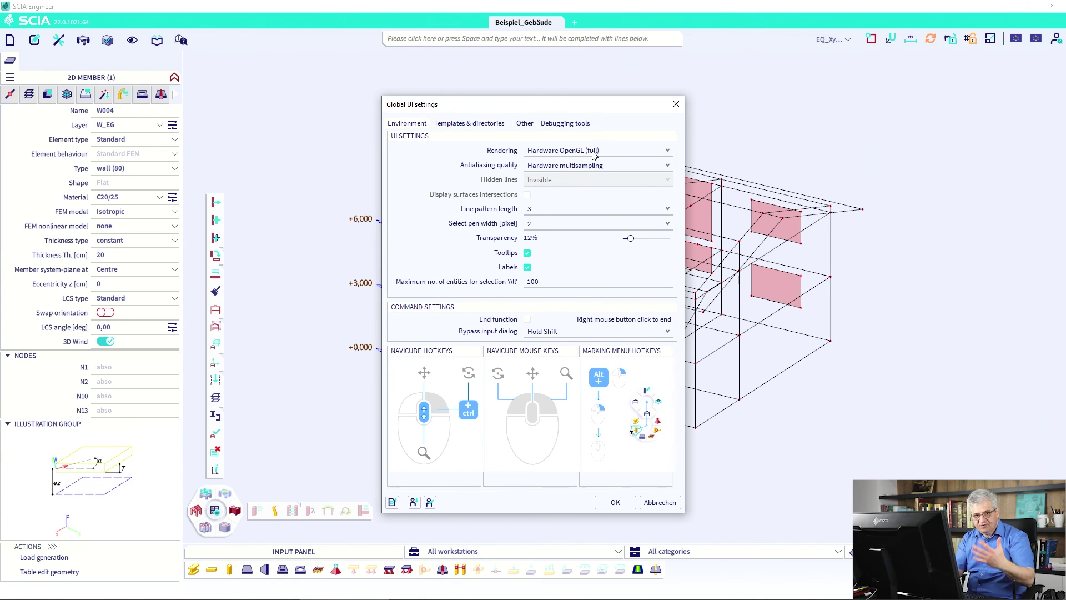
click(570, 229)
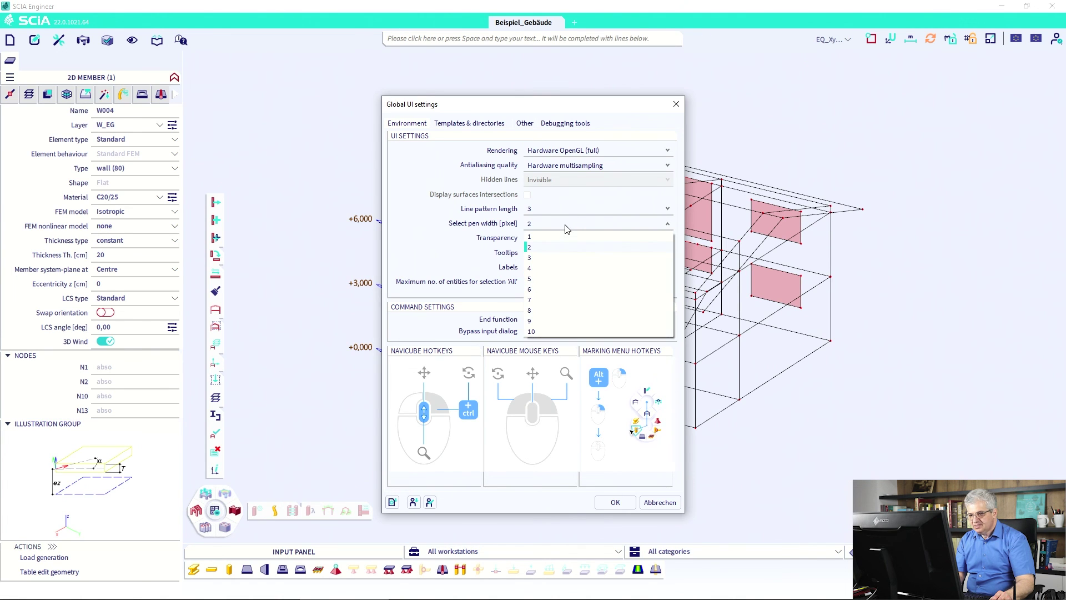
click(546, 258)
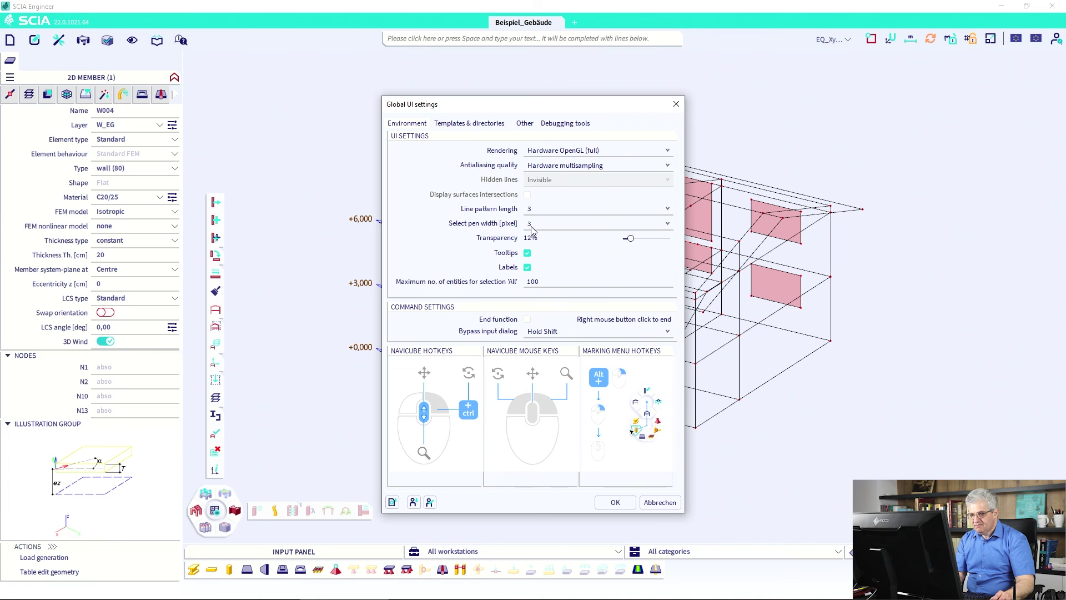
drag(466, 104, 576, 103)
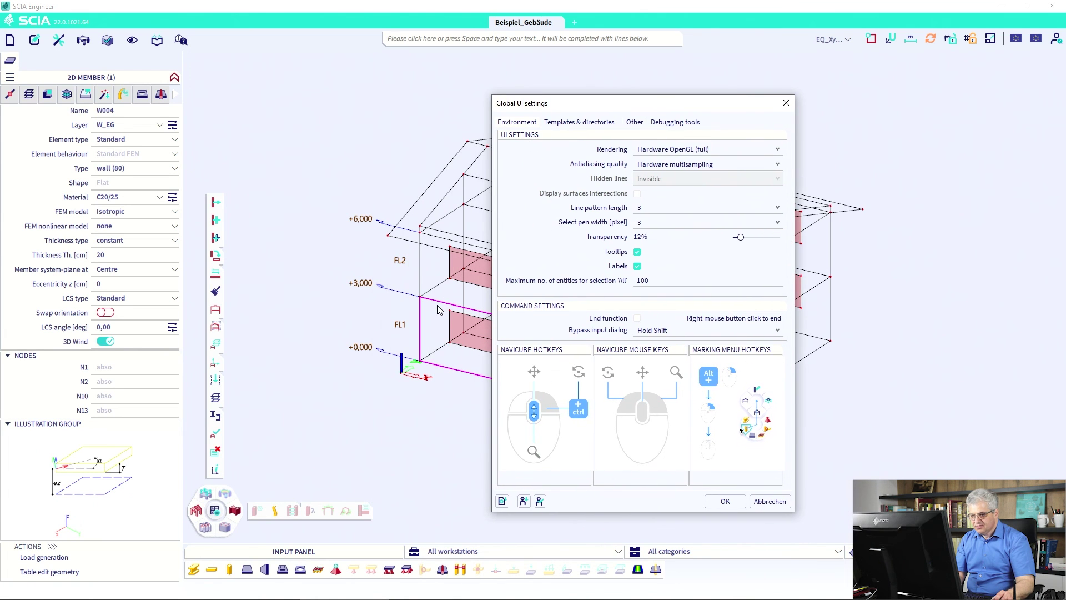
click(725, 501)
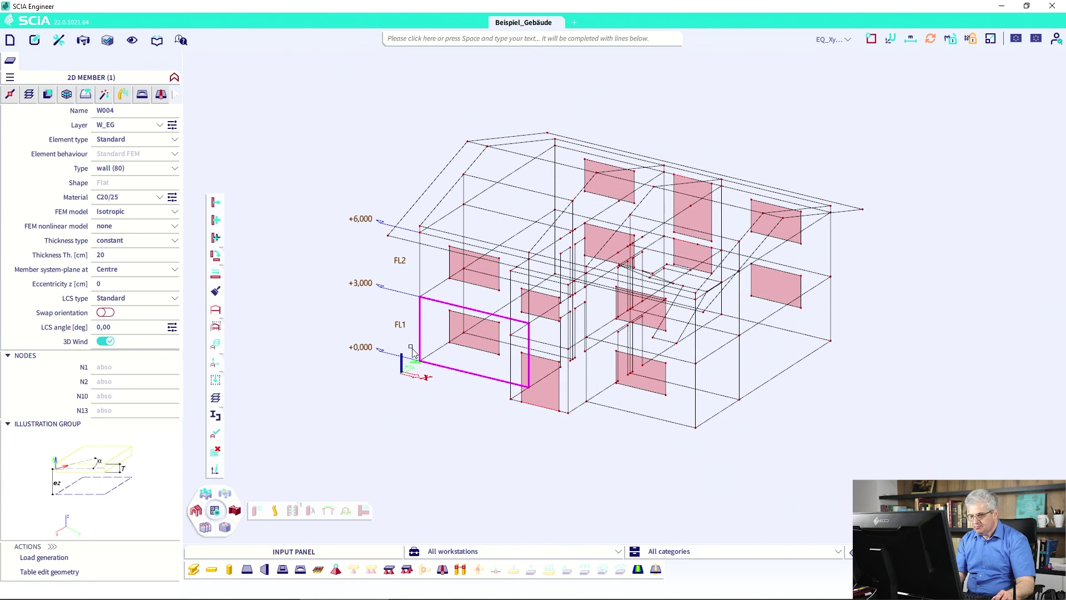
- Deselect wall W004 by picking an empty spot in the 3D view
click(484, 415)
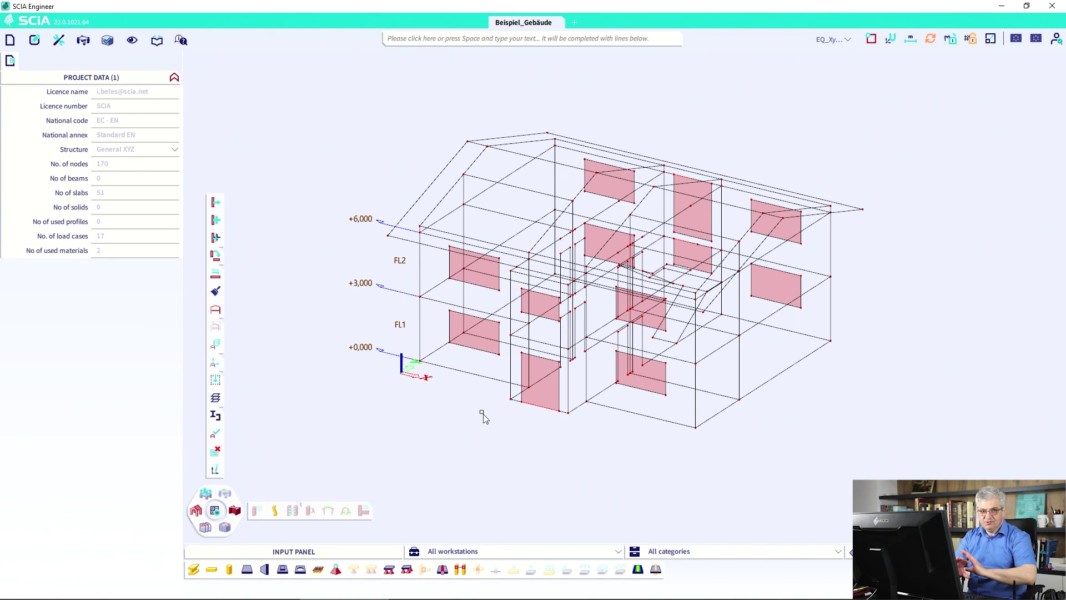